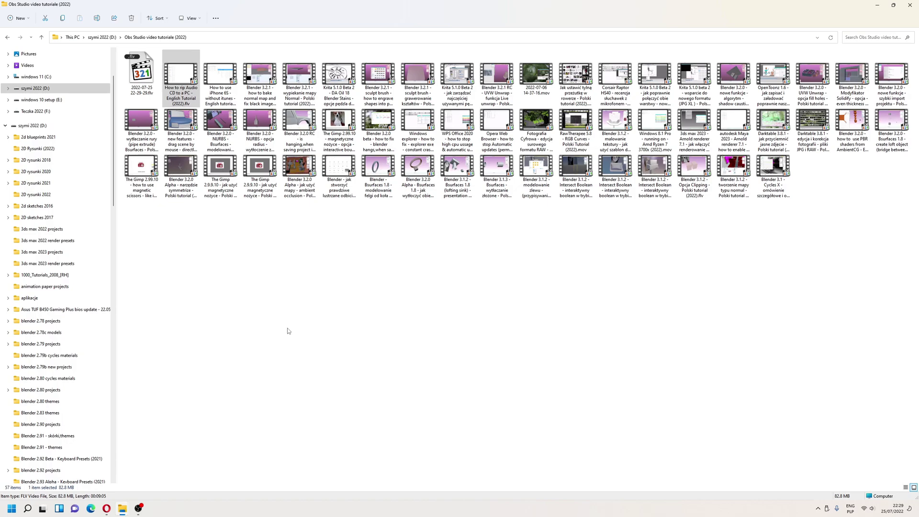
Step: Browse the Start Menu's CPUID program group, then close the menu without launching anything
key("super")
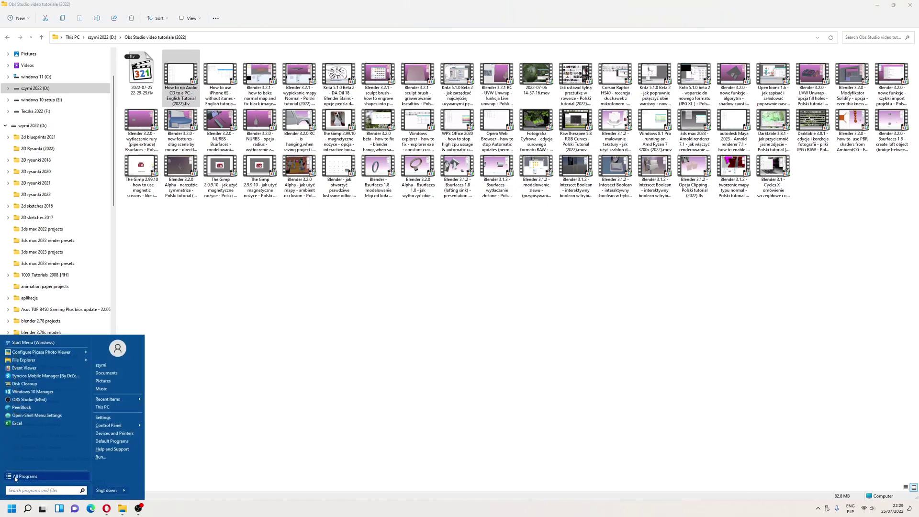
left_click(29, 476)
scroll(36, 416, "up", 5)
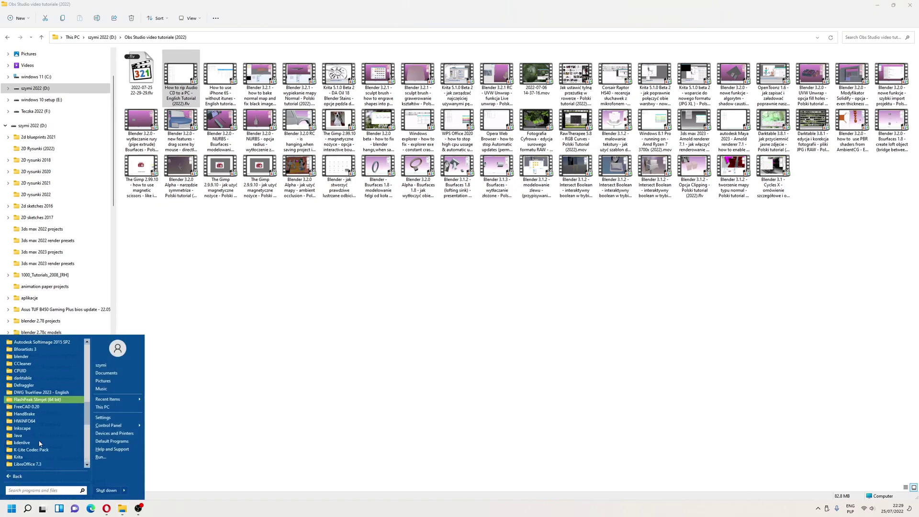
left_click(20, 371)
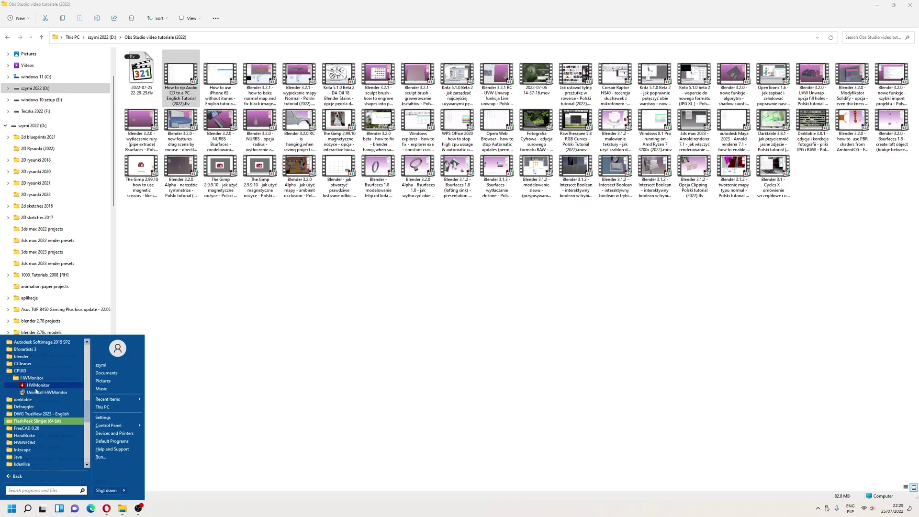
left_click(35, 386)
Step: Run cpu-z_1.99-en.exe from D:\aplikacje\cpu z 1.99 and dismiss its corrupted-setup error
left_click(100, 37)
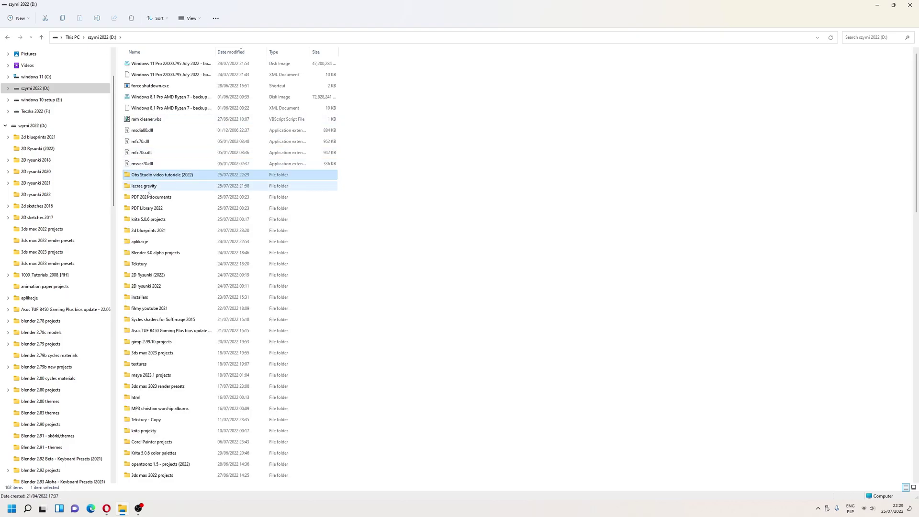
double_click(141, 241)
scroll(186, 251, "down", 5)
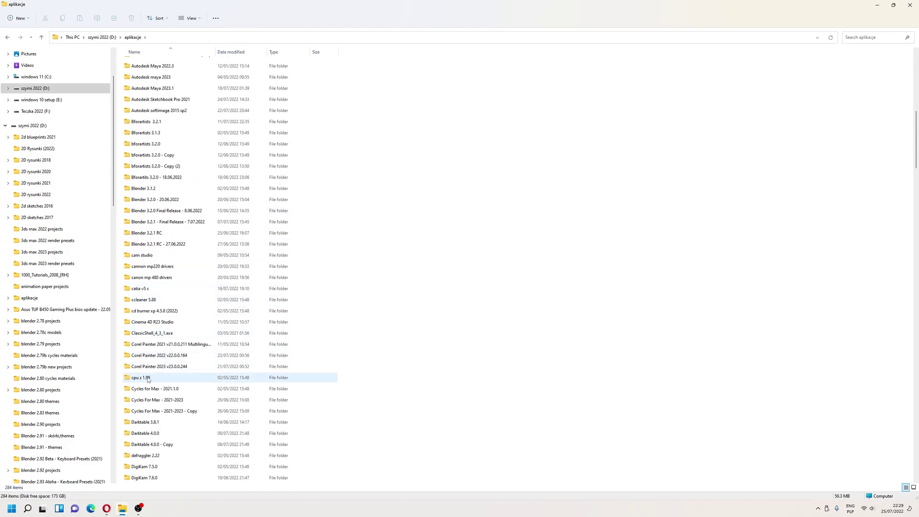
double_click(141, 376)
double_click(147, 75)
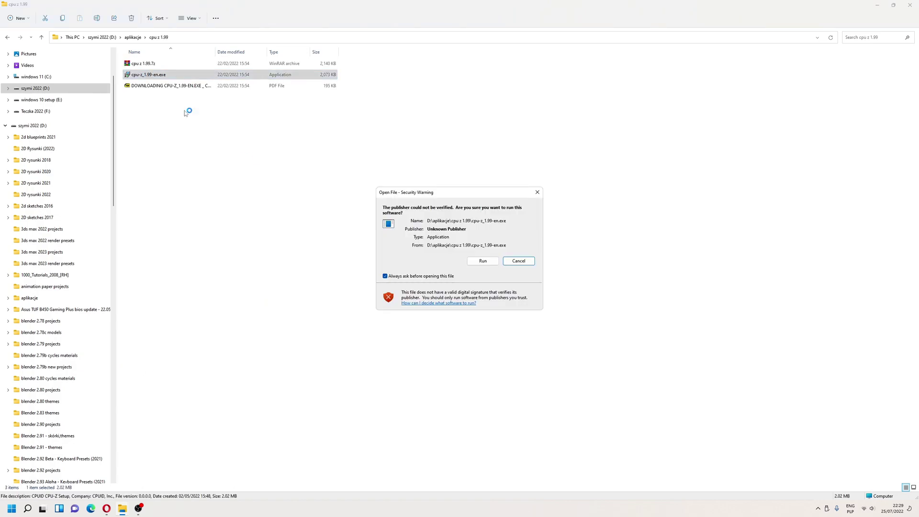
left_click(480, 263)
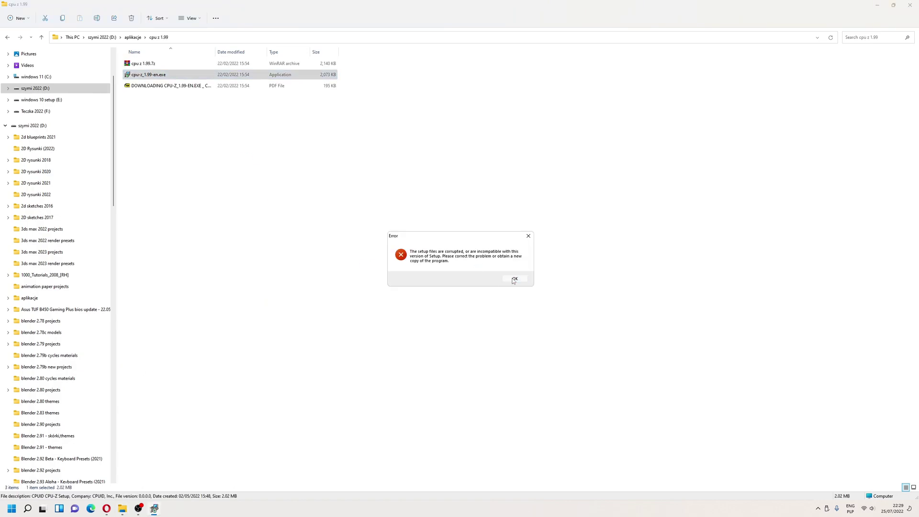
left_click(514, 282)
Step: Search '%temp%', open its Rar folder and run the extracted cpu-z_1.99-en.exe installer
left_click(11, 510)
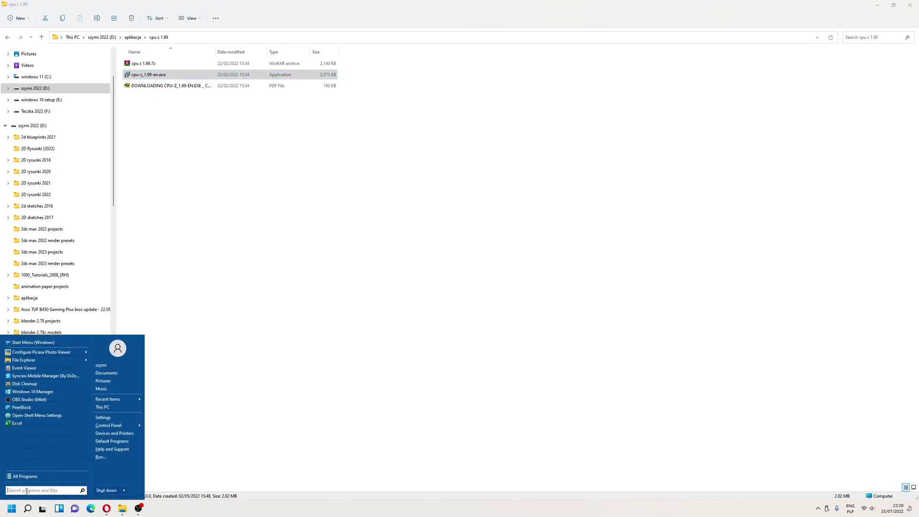
type("%")
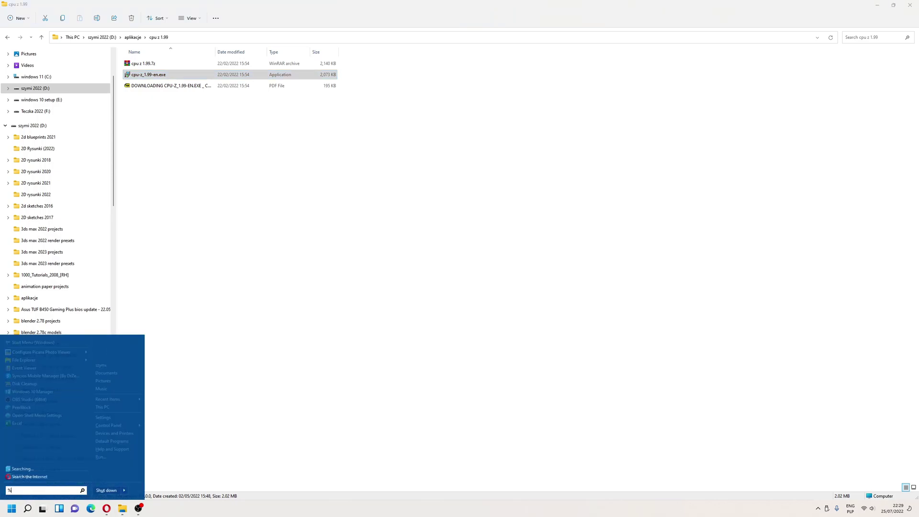
type("temp%")
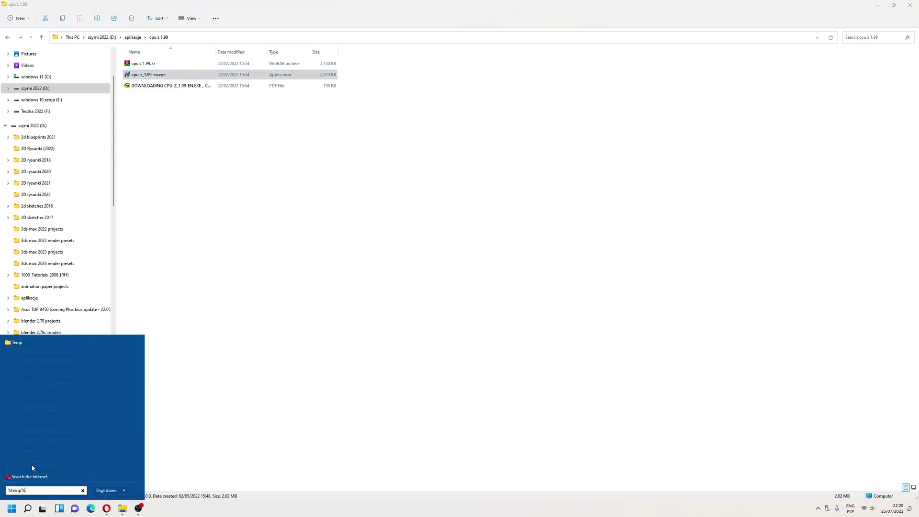
key("Return")
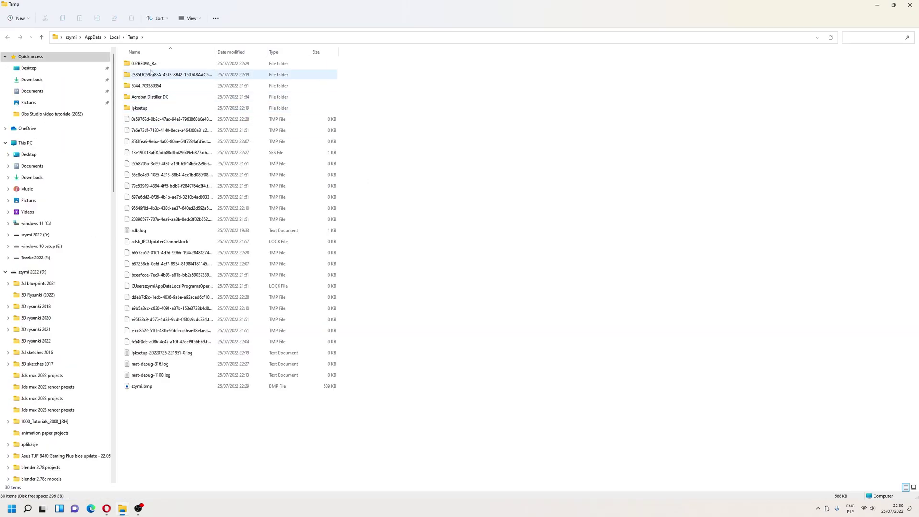
double_click(152, 64)
double_click(151, 64)
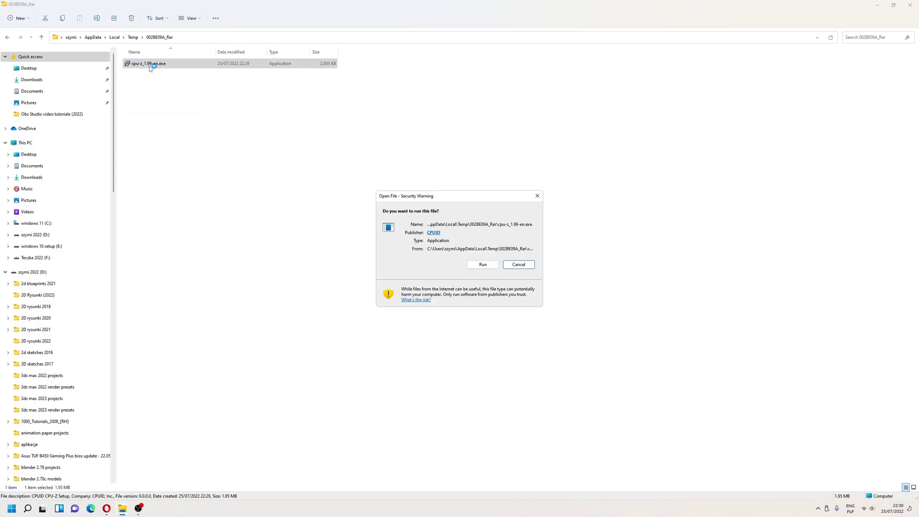
Step: Accept the CPU-Z licence, install to the default folder, and finish without viewing the readme
left_click(483, 264)
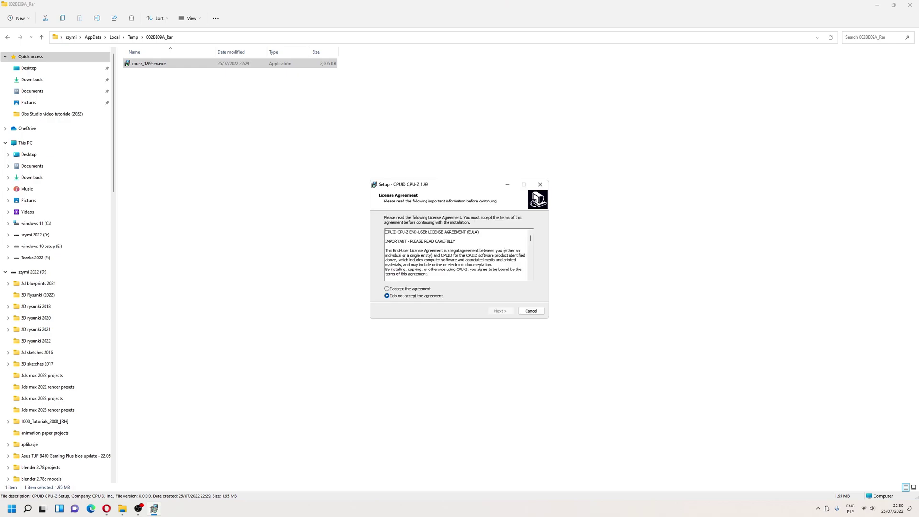
left_click(388, 289)
left_click(501, 310)
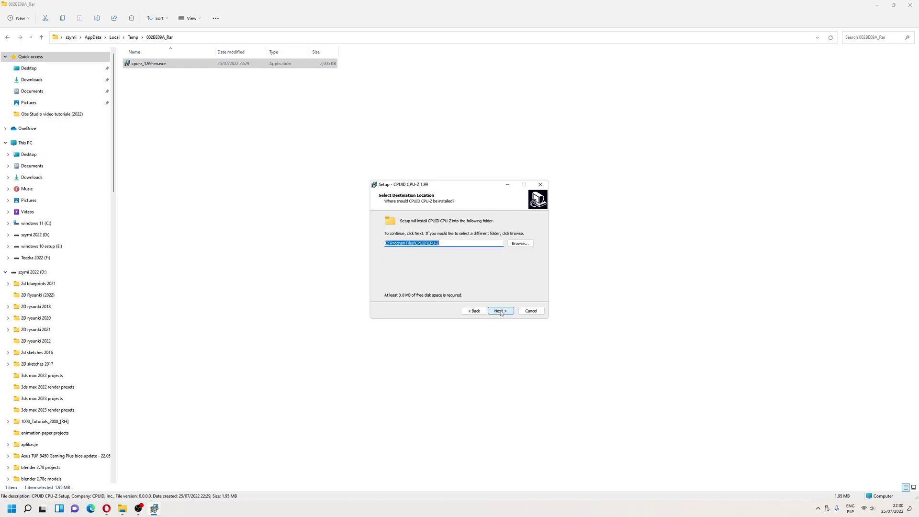
left_click(500, 311)
left_click(500, 311)
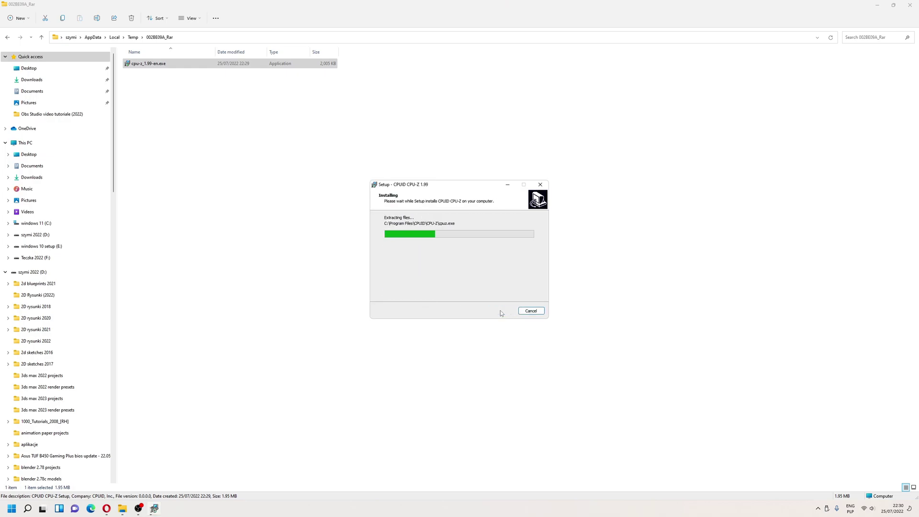
left_click(437, 247)
left_click(501, 311)
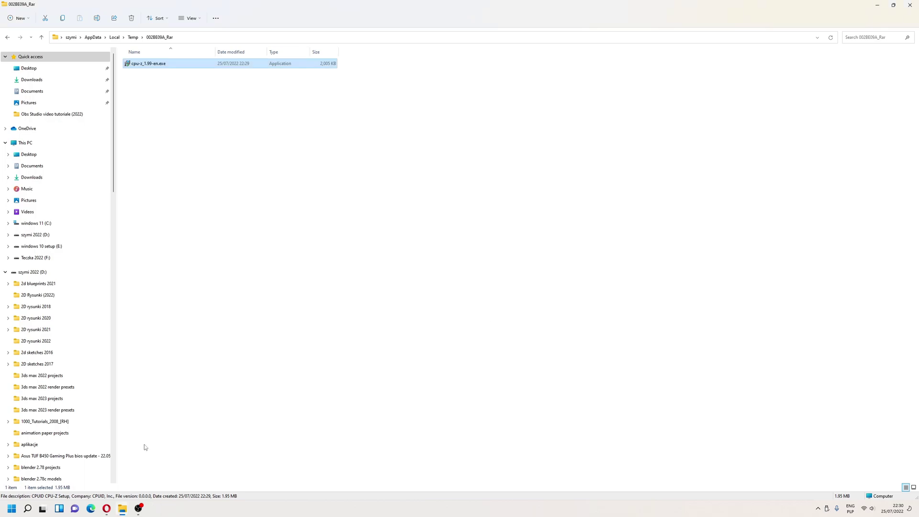
key("super")
Step: Launch CPU-Z from the Start Menu's CPUID group, skipping the update check
left_click(29, 479)
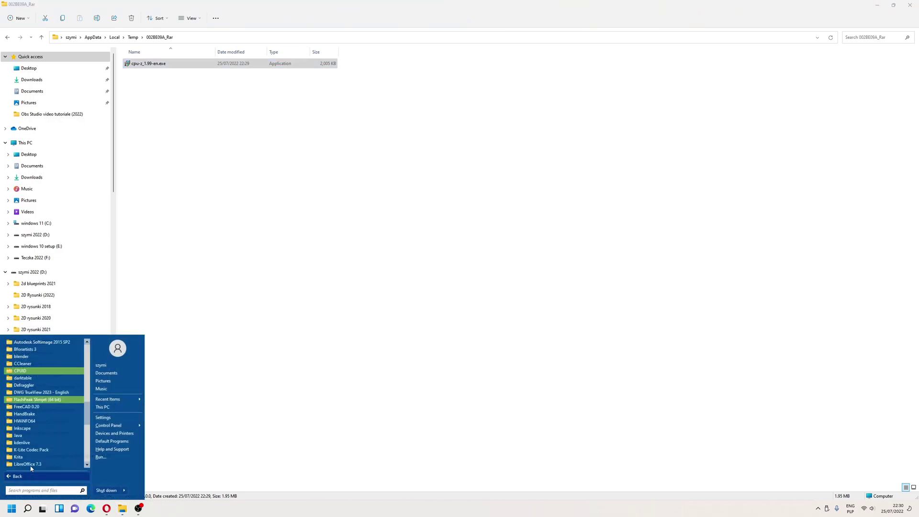
left_click(20, 370)
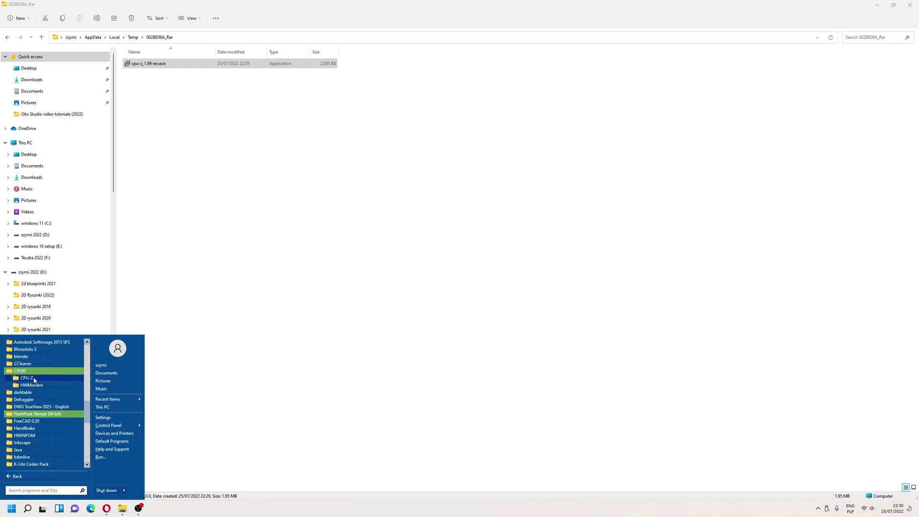
left_click(33, 379)
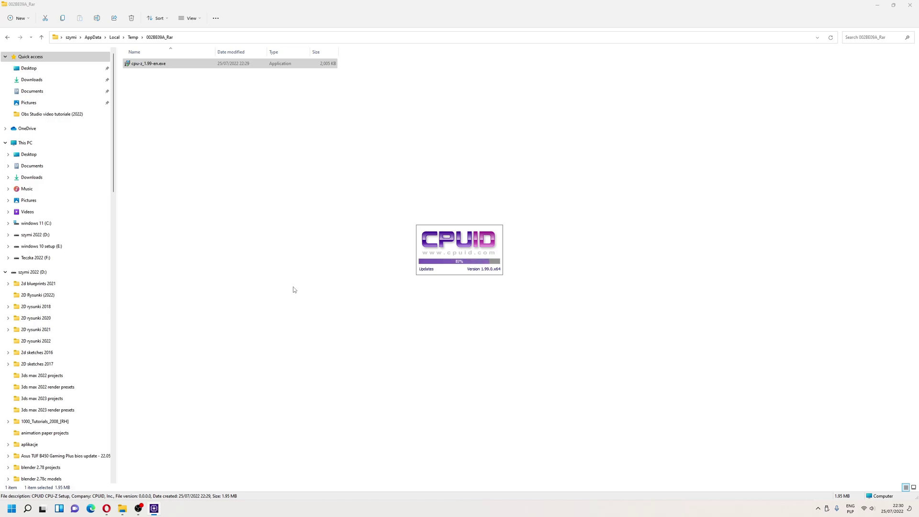
left_click(491, 272)
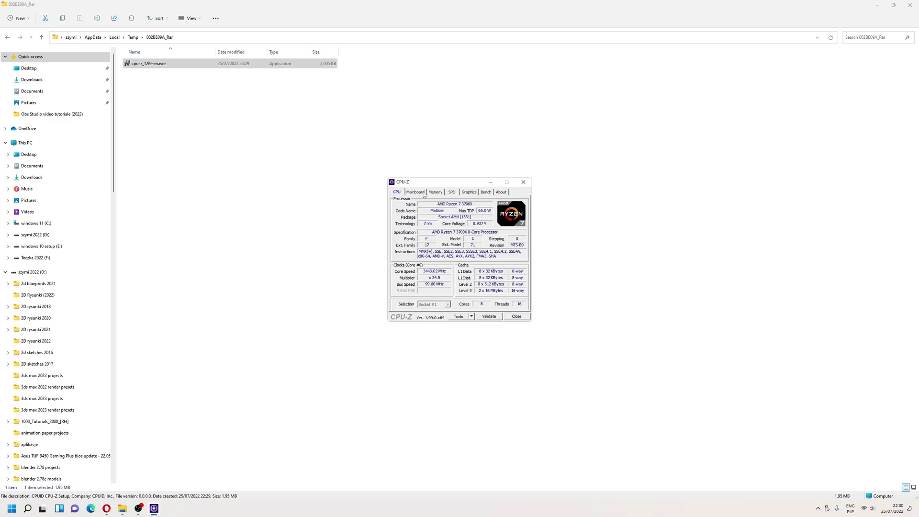
Step: Switch CPU-Z to the Mainboard tab showing the ASUSTeK TUF B450-PLUS GAMING board
left_click(416, 192)
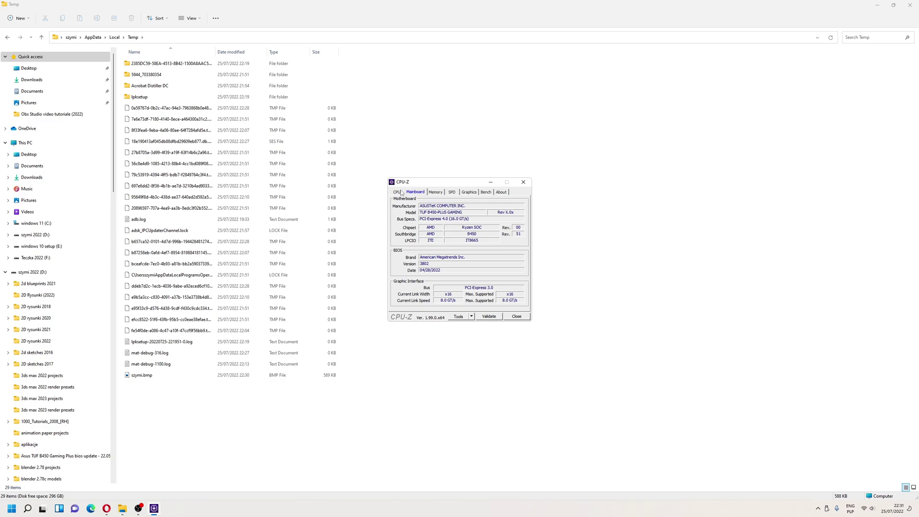
left_click(401, 193)
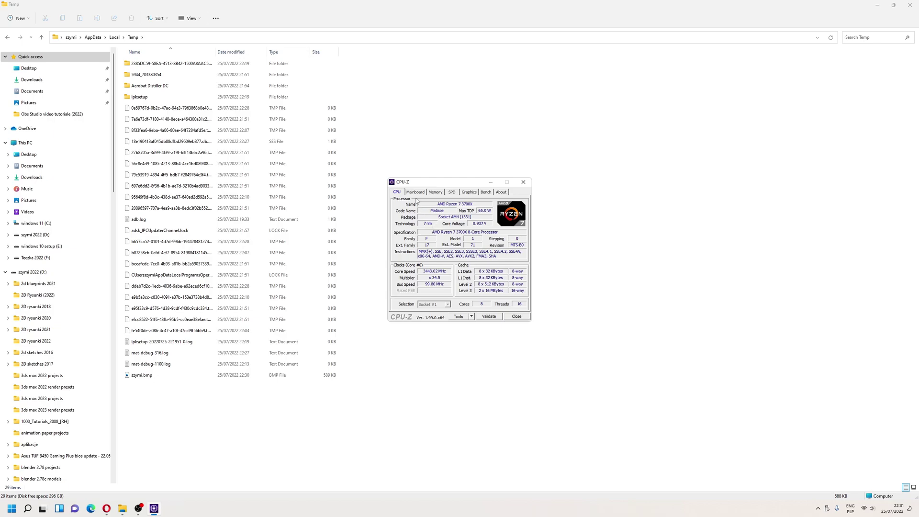
left_click(416, 193)
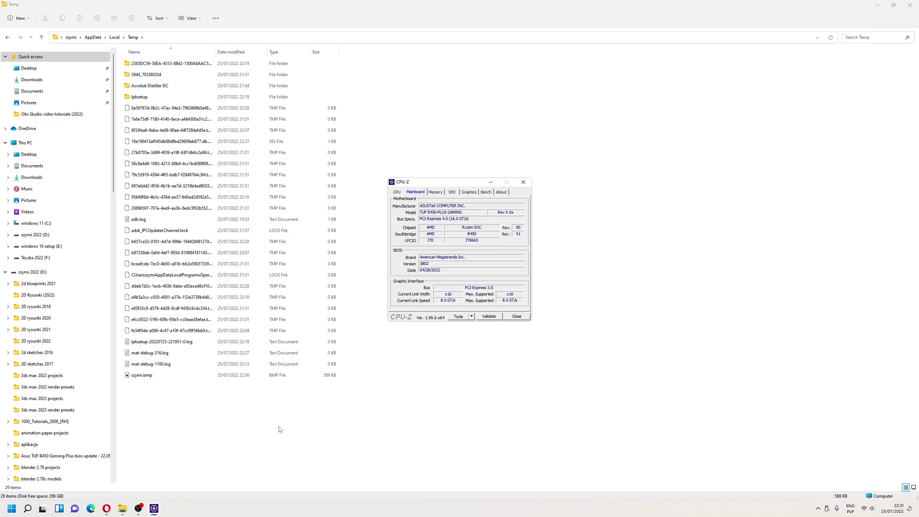
Step: Search the Start Menu for 'libre' and launch LibreOffice
key("super")
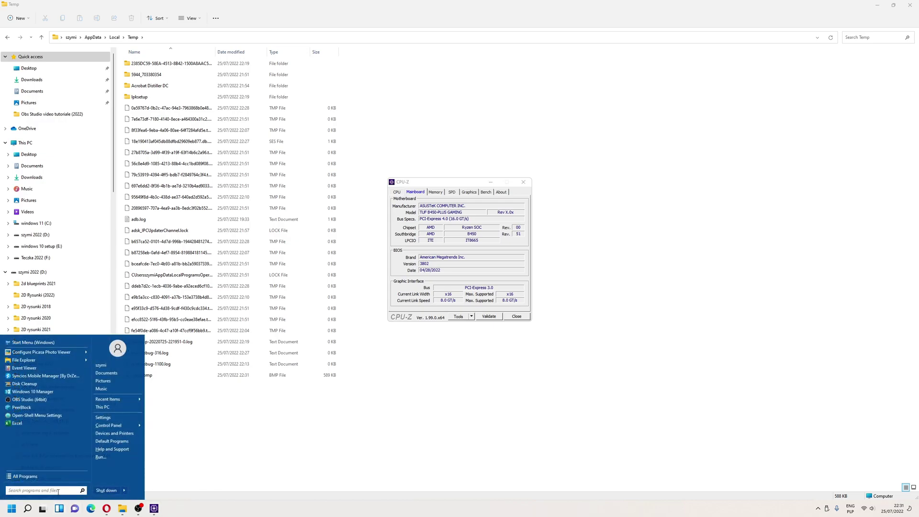
type("libre")
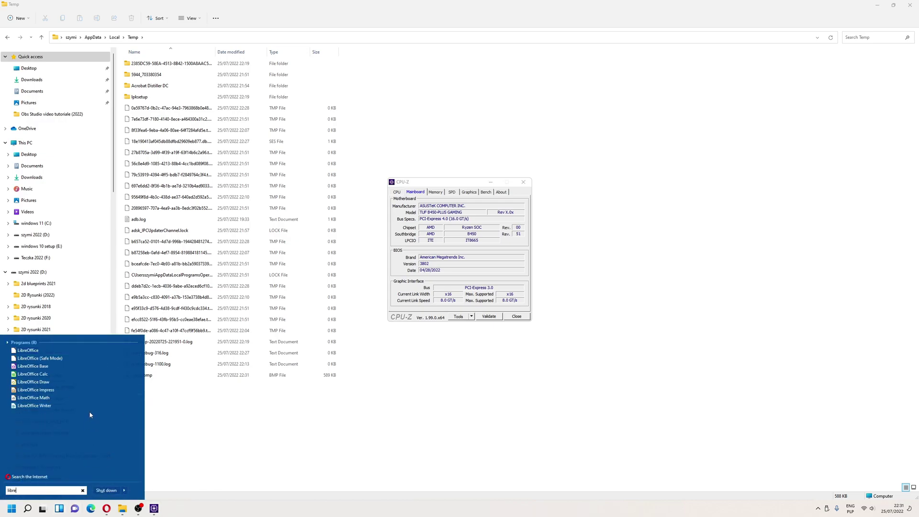
left_click(29, 349)
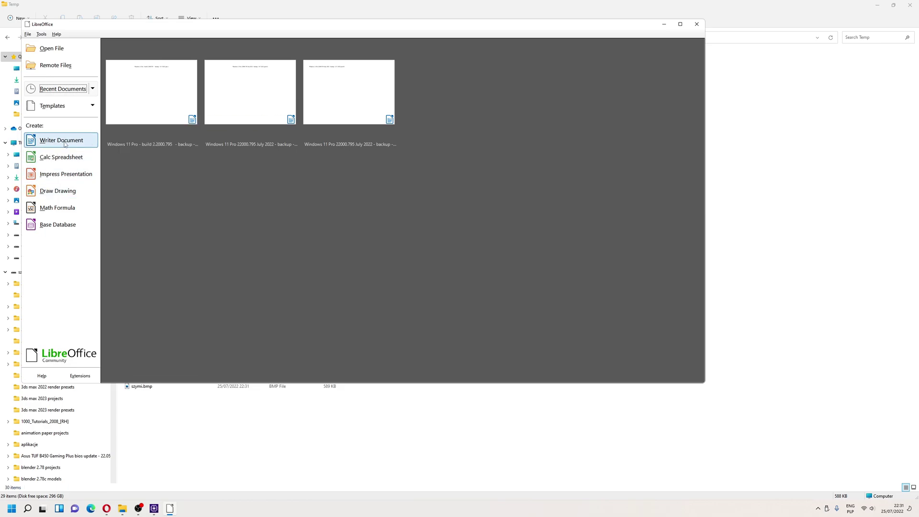
Step: Create a new Writer text document from the Start Center
left_click(64, 142)
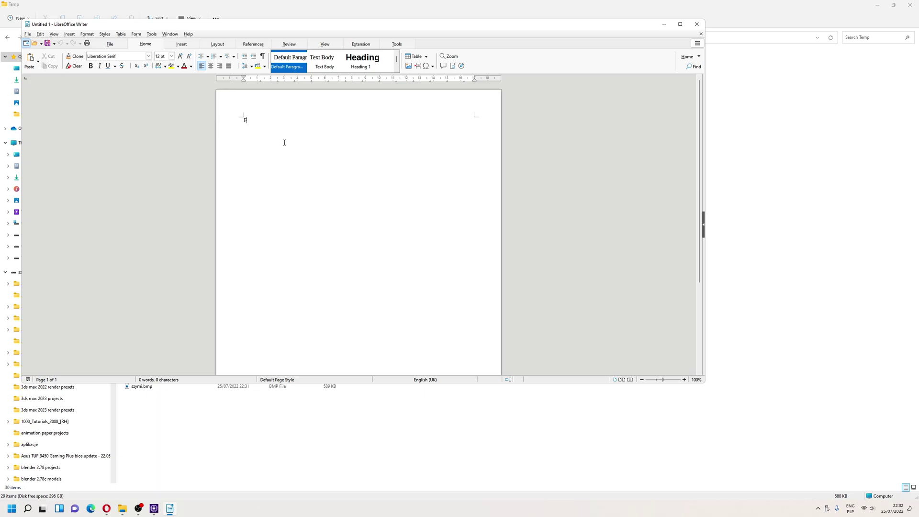
type("i")
Step: Center F8 on the page and set its font size to 24 pt, leaving it selected
left_click_drag(663, 379, 665, 380)
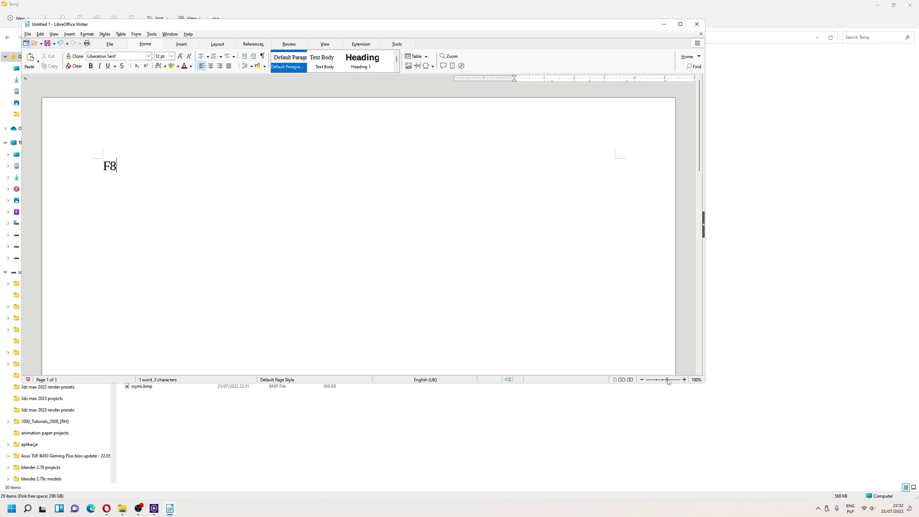
double_click(155, 150)
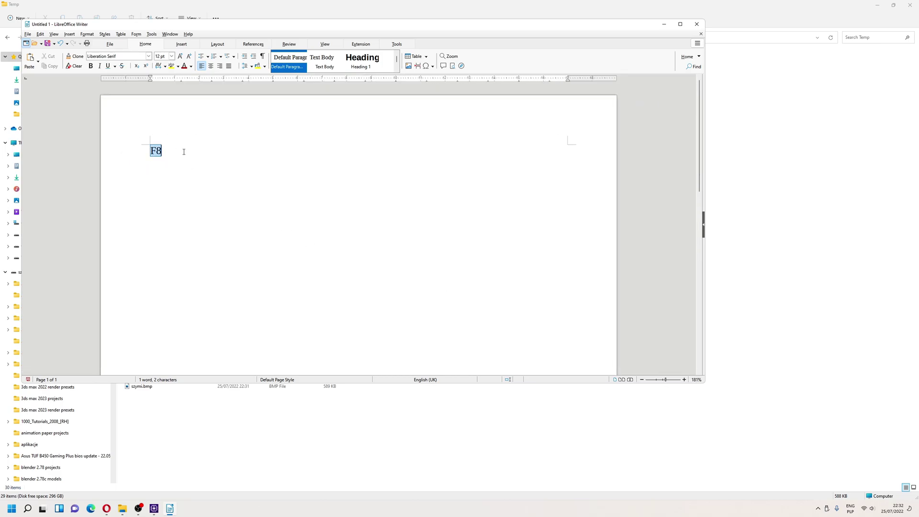
left_click(211, 66)
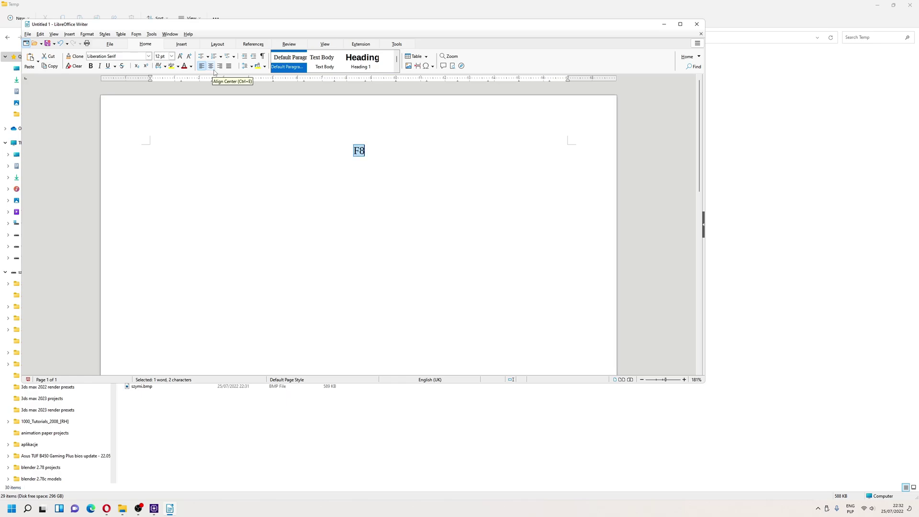
left_click(171, 56)
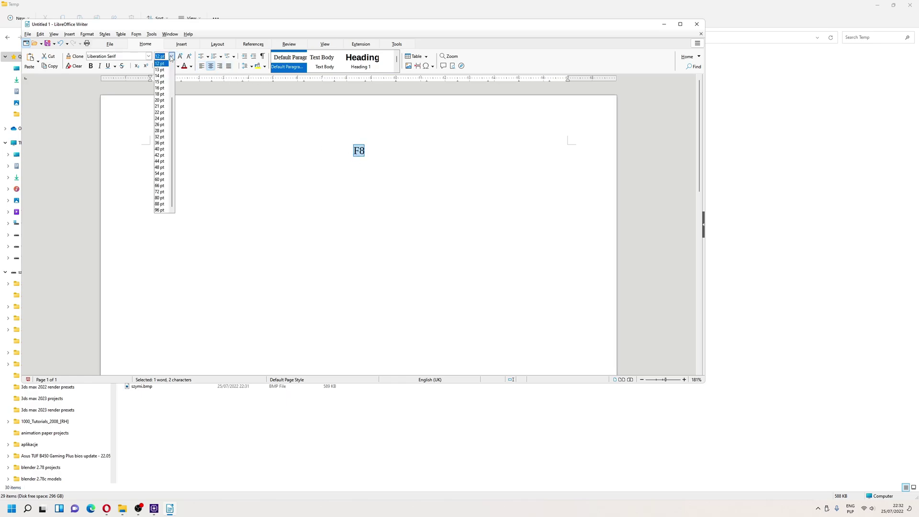
left_click(160, 119)
left_click(383, 160)
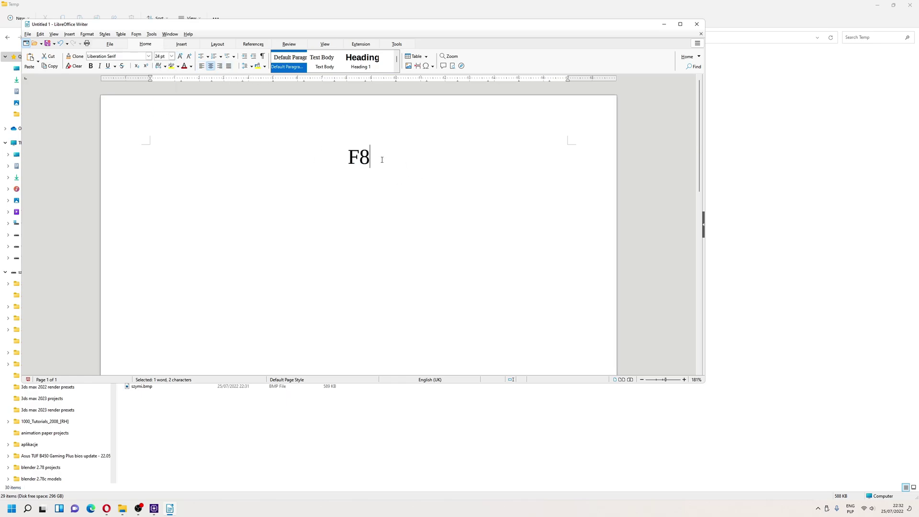
double_click(359, 157)
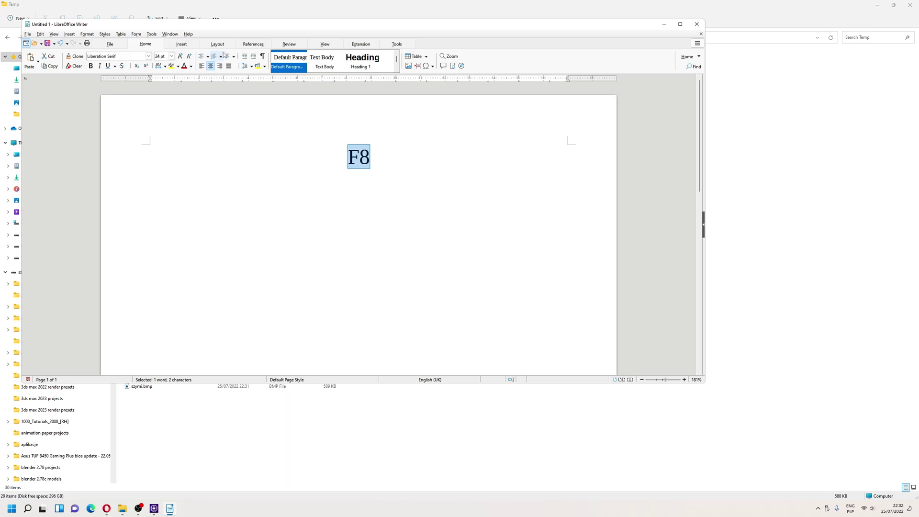
key("End")
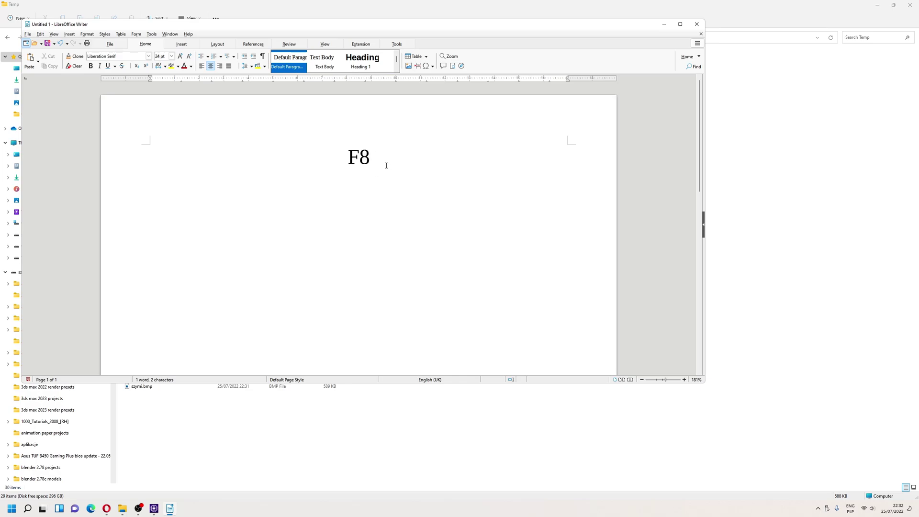
double_click(356, 157)
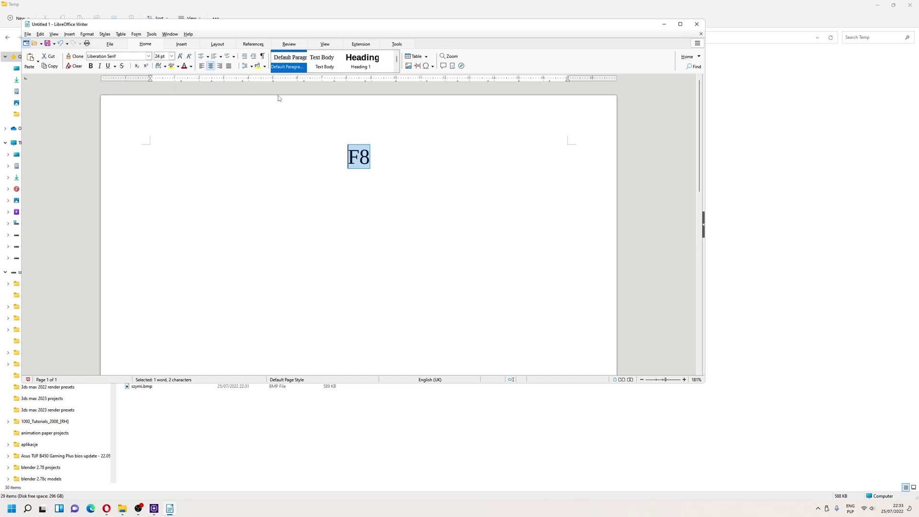
Step: Apply underline to the selected F8, then deselect it
left_click(107, 66)
left_click(410, 173)
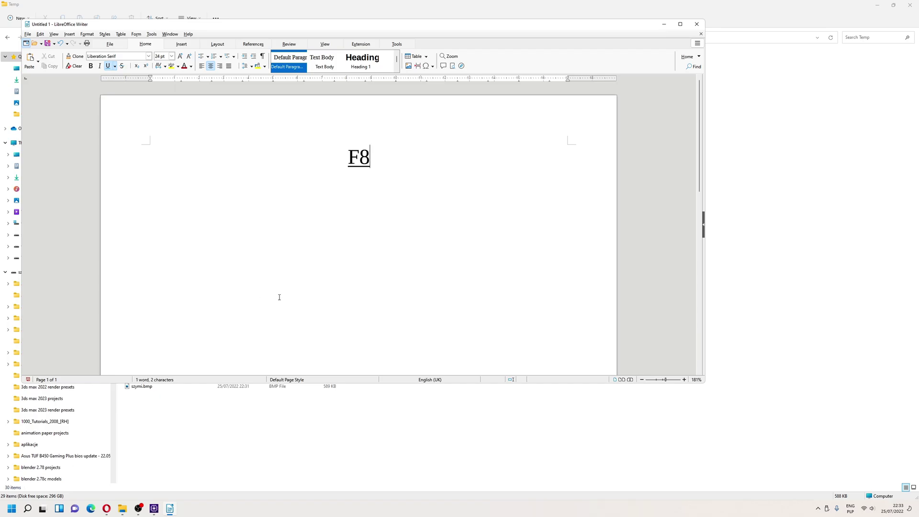
Step: Bring the OBS Studio window forward from the taskbar
left_click(146, 509)
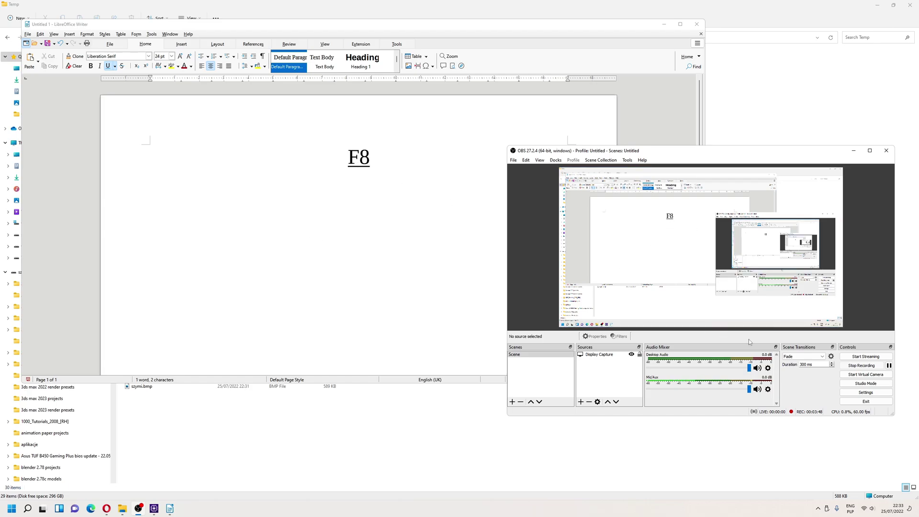